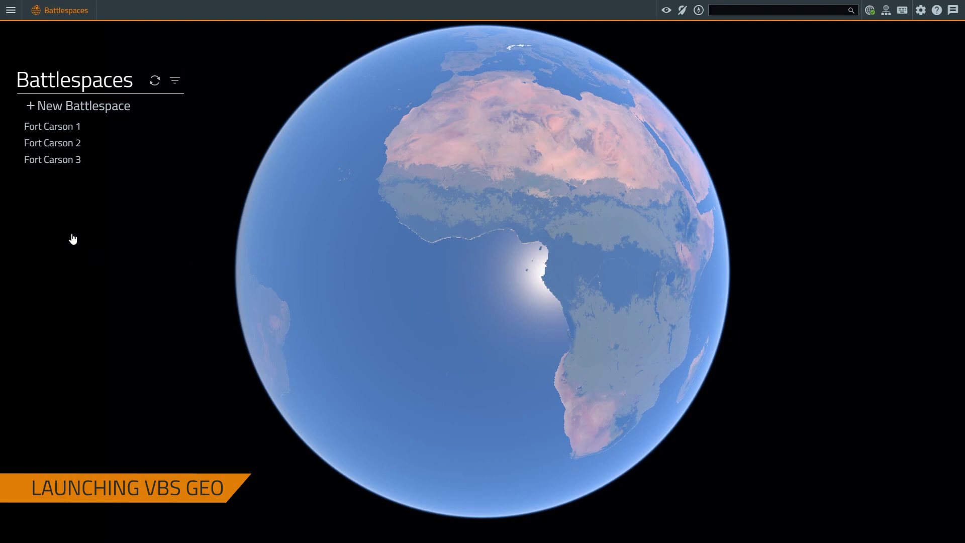
Select the Fort Carson 3 battlespace and open it in Geo under Prepare.
{"action": "left_click", "coordinate": [57, 166]}
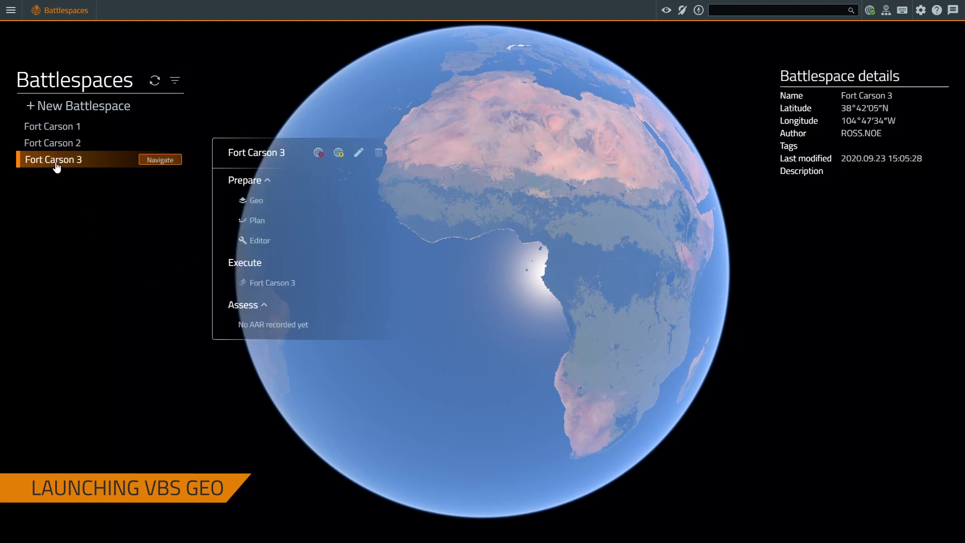
{"action": "mouse_move", "coordinate": [272, 206]}
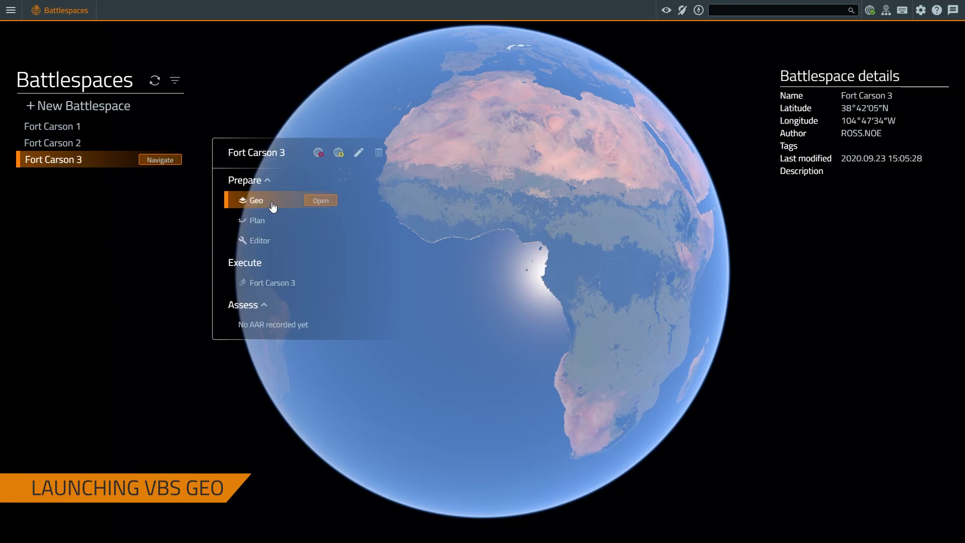
{"action": "left_click", "coordinate": [312, 202]}
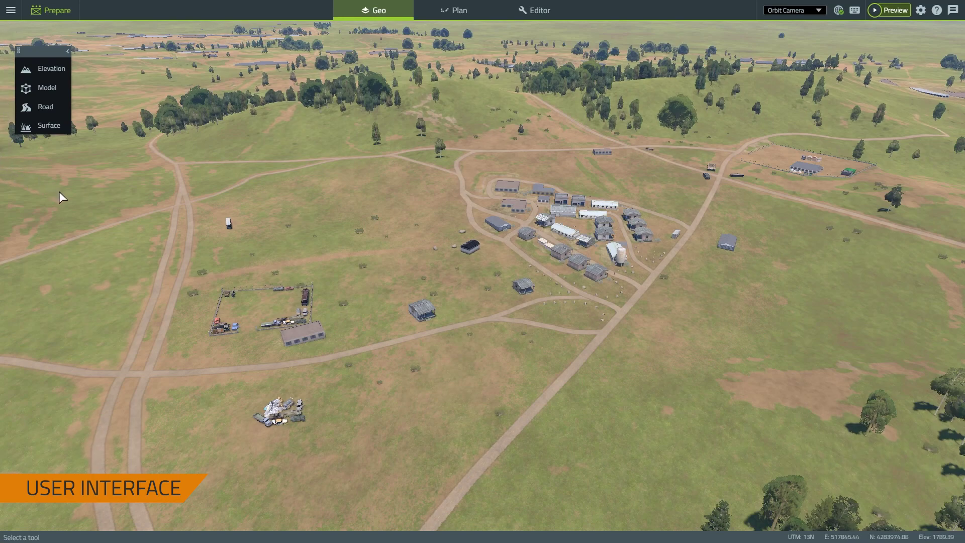
Activate the Elevation tools and move their panel slightly aside.
{"action": "left_click", "coordinate": [62, 75]}
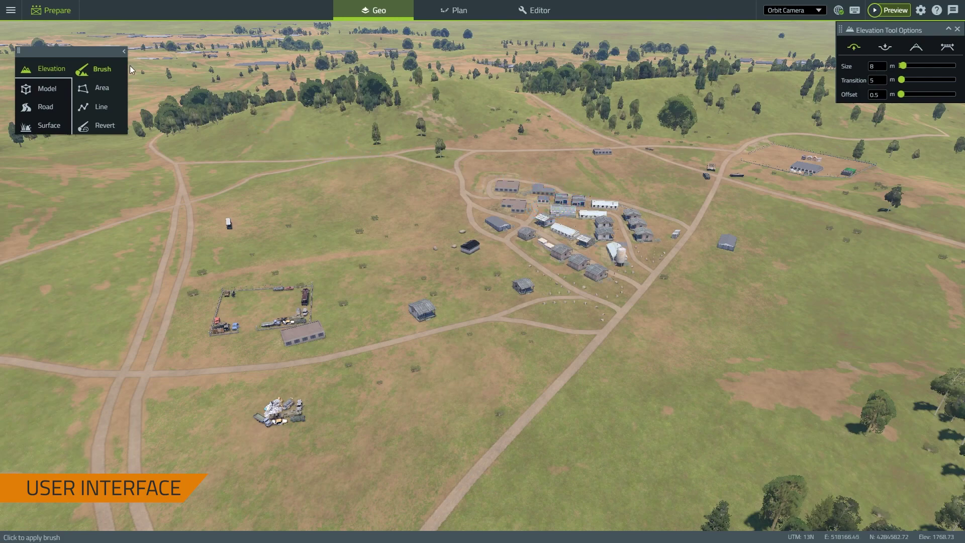
{"action": "mouse_move", "coordinate": [79, 51]}
{"action": "left_mouse_down"}
{"action": "mouse_move", "coordinate": [183, 66]}
{"action": "mouse_move", "coordinate": [97, 73]}
{"action": "mouse_move", "coordinate": [82, 52]}
{"action": "mouse_move", "coordinate": [94, 51]}
{"action": "left_mouse_up"}
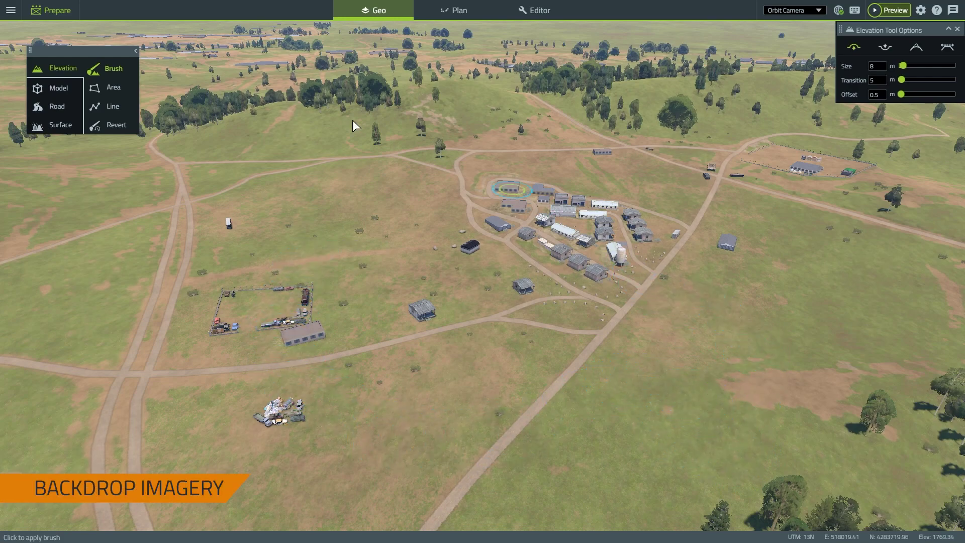
Show the FC_1m backdrop image on the terrain and fly the camera to the road area.
{"action": "left_click", "coordinate": [11, 10]}
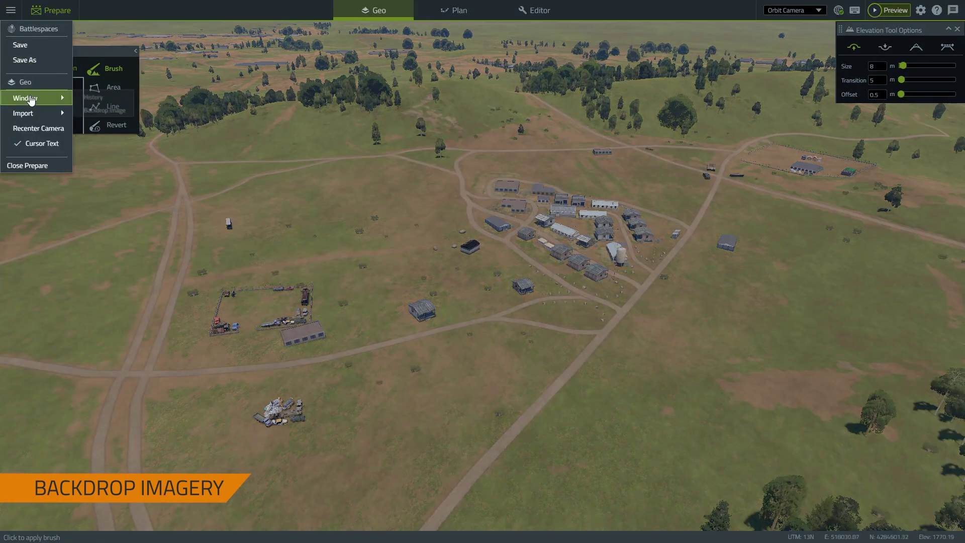
{"action": "mouse_move", "coordinate": [30, 98]}
{"action": "left_click", "coordinate": [118, 114]}
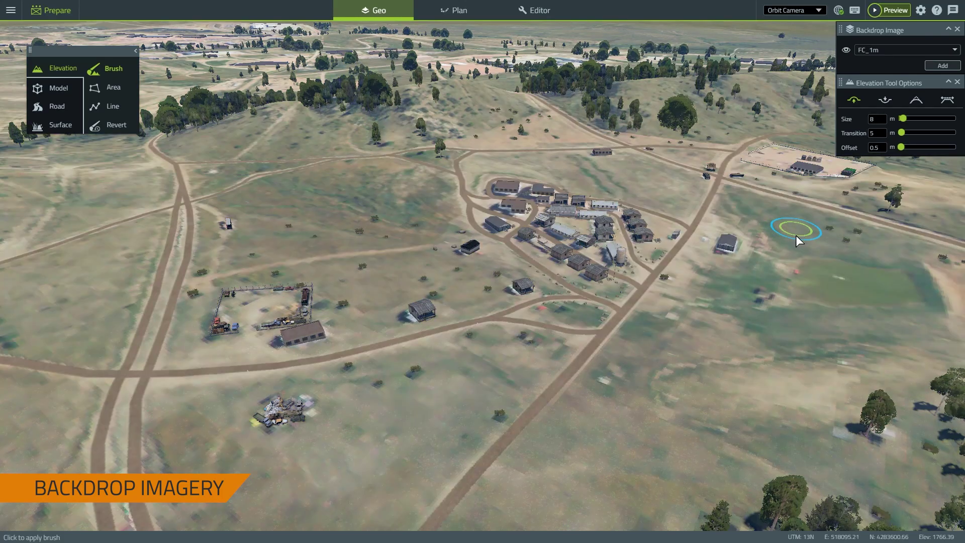
{"action": "right_click_drag", "start_coordinate": [809, 350], "coordinate": [422, 254]}
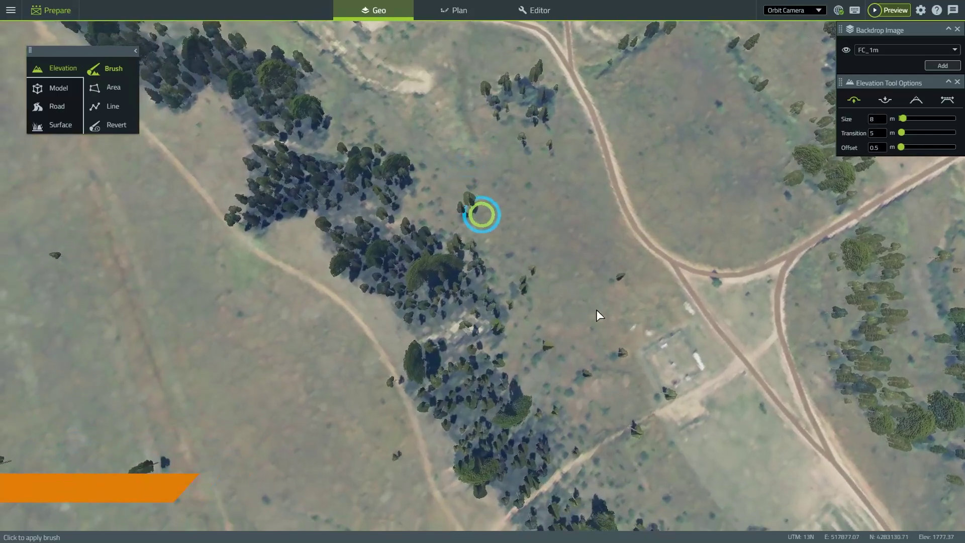
{"action": "right_click_drag", "start_coordinate": [596, 310], "coordinate": [676, 463]}
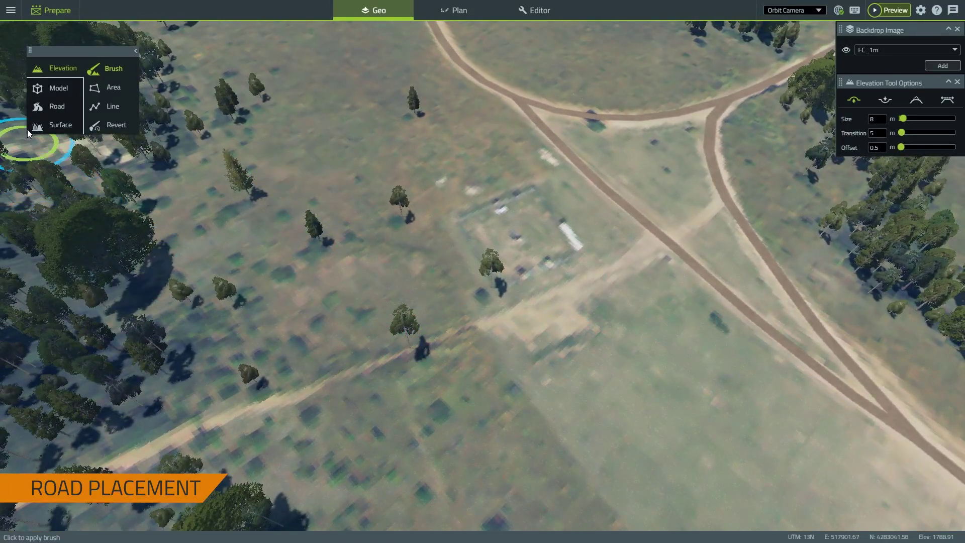
Choose the 4 m Field Road, Bare type and start the road from the eastern track.
{"action": "left_click", "coordinate": [48, 106]}
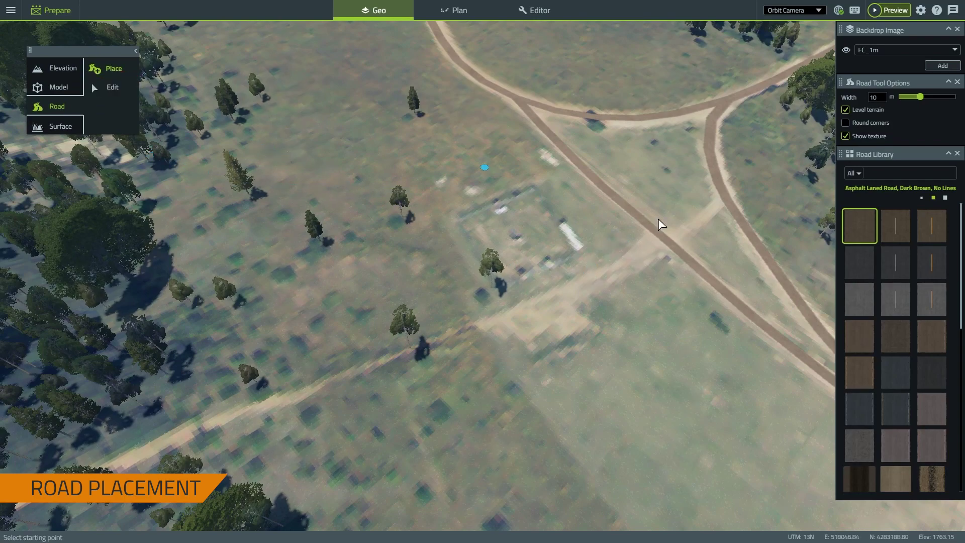
{"action": "scroll", "coordinate": [885, 352], "scroll_direction": "down", "scroll_amount": 4}
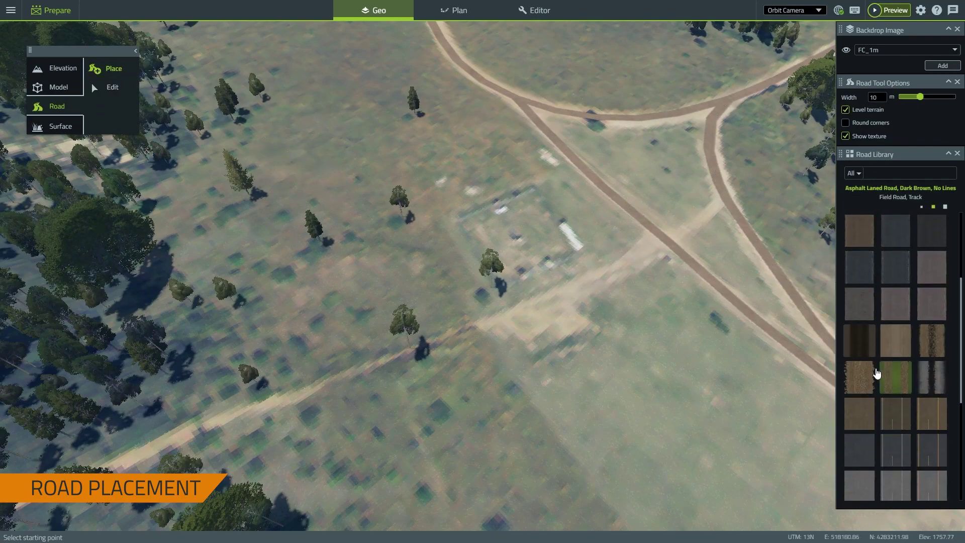
{"action": "left_click", "coordinate": [863, 378]}
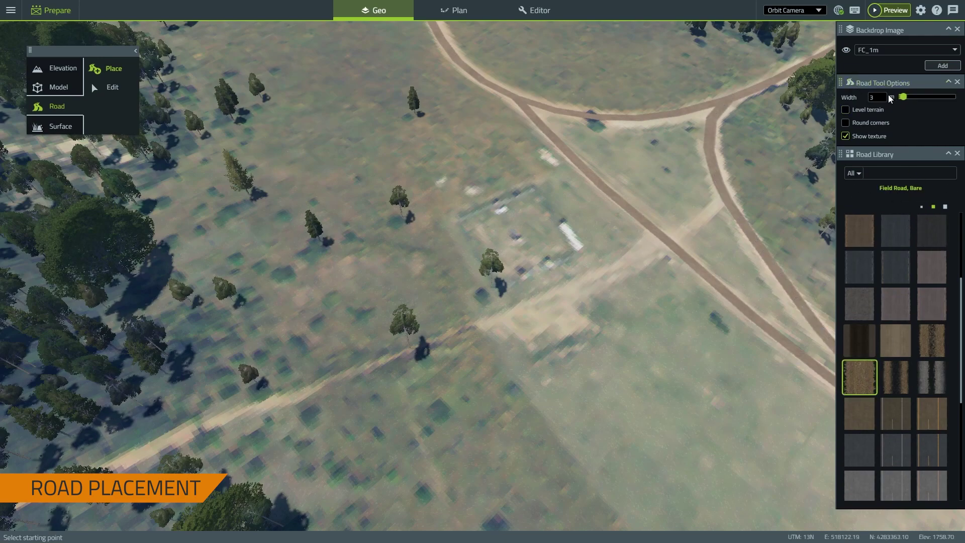
{"action": "left_click", "coordinate": [727, 200]}
{"action": "left_click", "coordinate": [692, 226]}
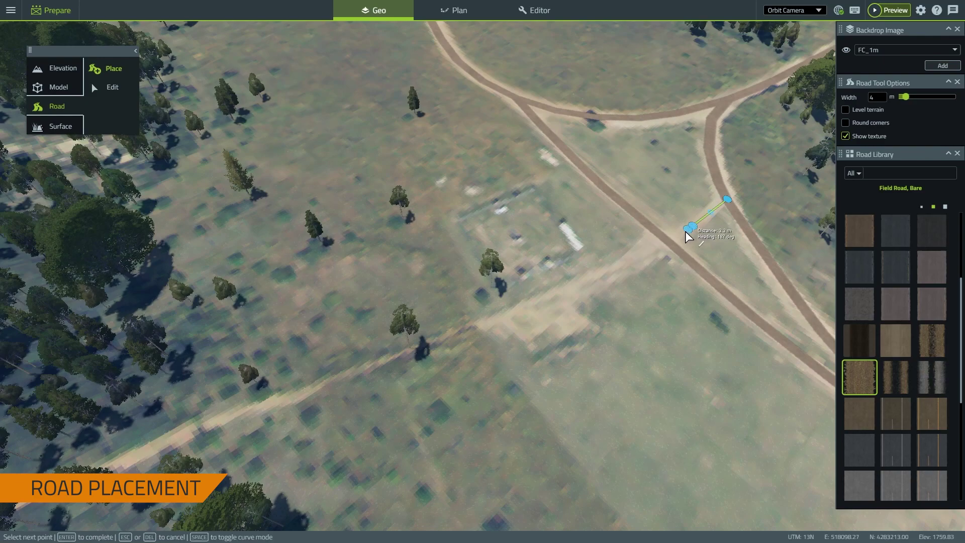
{"action": "left_click", "coordinate": [666, 240]}
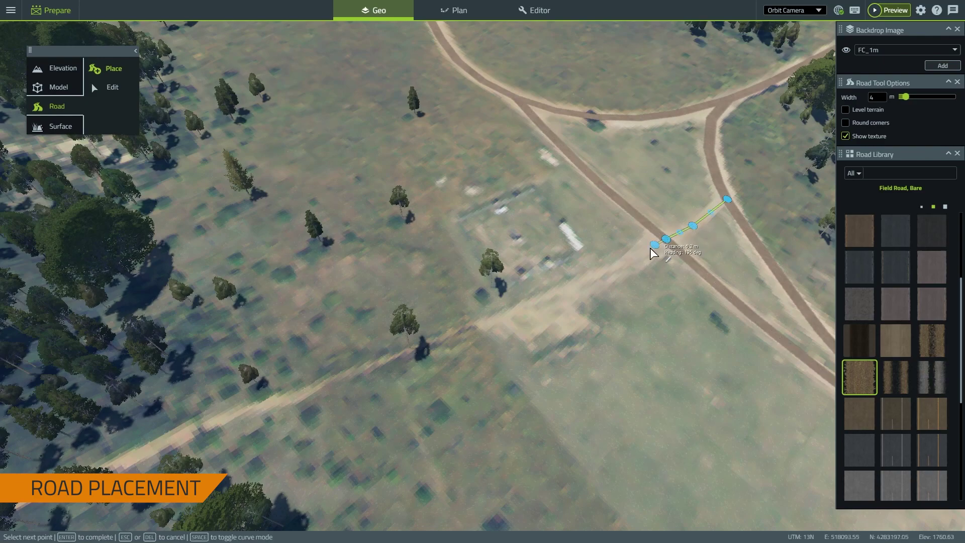
{"action": "left_click", "coordinate": [639, 255]}
Extend the road southwest past the lone tree into the treeline and finish it.
{"action": "left_click", "coordinate": [604, 276]}
{"action": "left_click", "coordinate": [536, 305]}
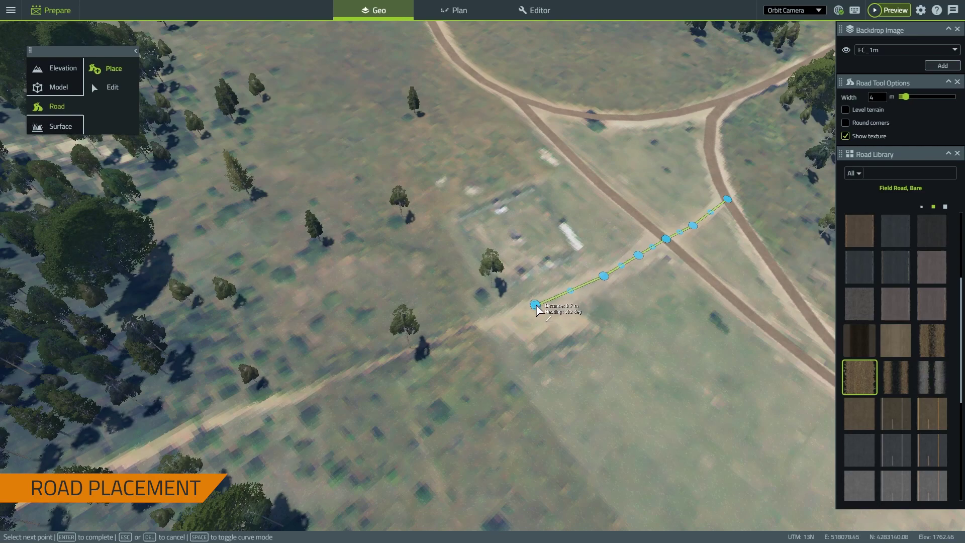
{"action": "left_click", "coordinate": [436, 343]}
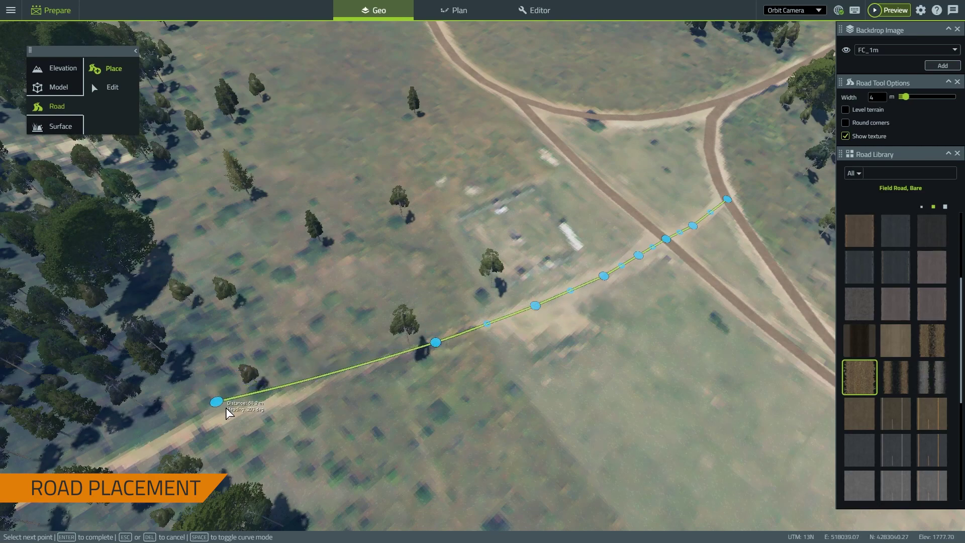
{"action": "left_click", "coordinate": [233, 414]}
{"action": "middle_click_drag", "start_coordinate": [91, 437], "coordinate": [280, 318]}
{"action": "left_click", "coordinate": [173, 357]}
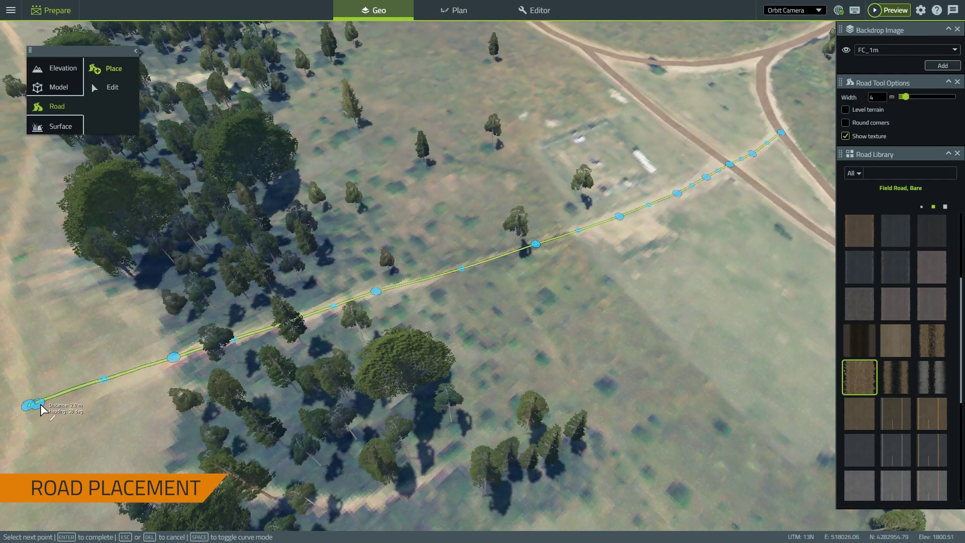
{"action": "key", "text": "Return"}
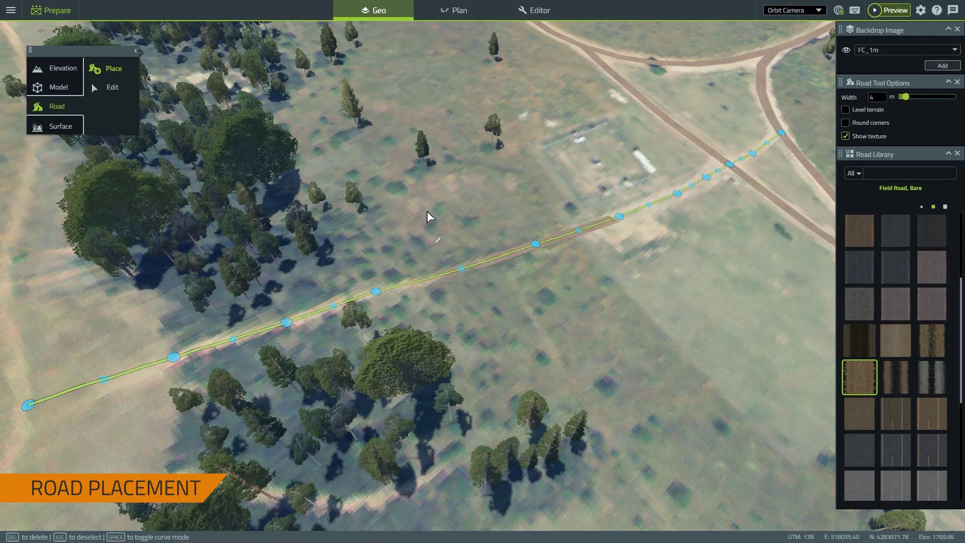
Nudge the road point near the junction to straighten the road, then deselect it.
{"action": "middle_click_drag", "start_coordinate": [515, 146], "coordinate": [369, 264]}
{"action": "left_click", "coordinate": [478, 364]}
{"action": "left_click_drag", "start_coordinate": [478, 367], "coordinate": [480, 366]}
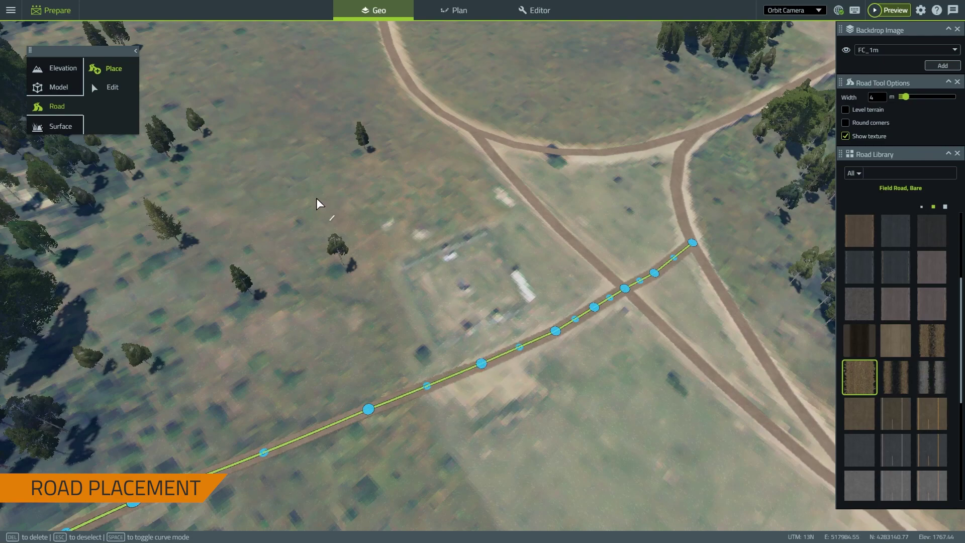
{"action": "key", "text": "Escape"}
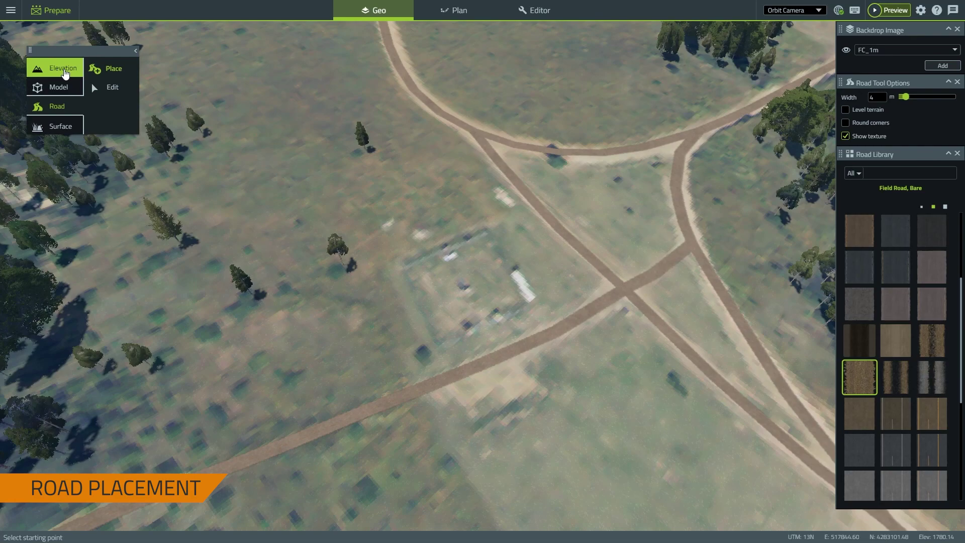
Draw an L-shaped elevation line beside the new road.
{"action": "left_click", "coordinate": [65, 73]}
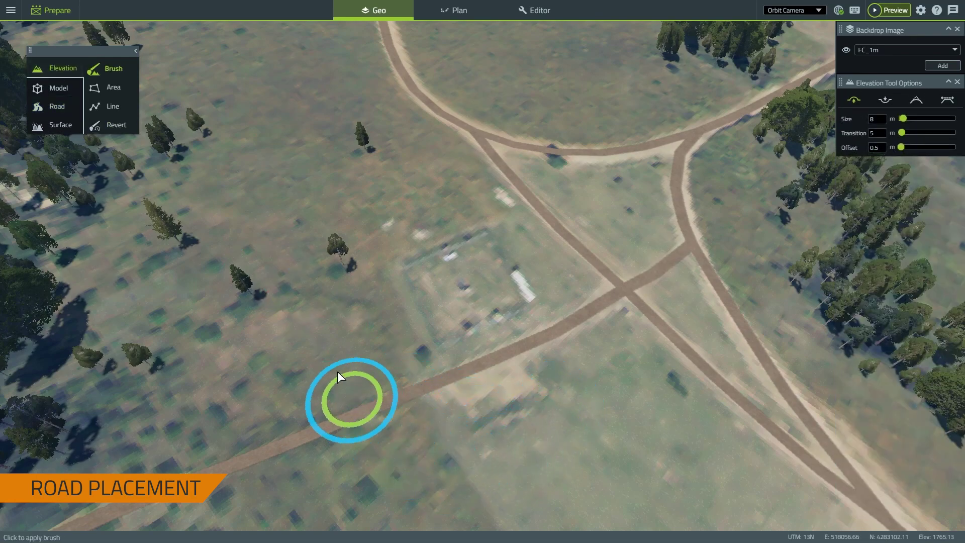
{"action": "left_click", "coordinate": [105, 108]}
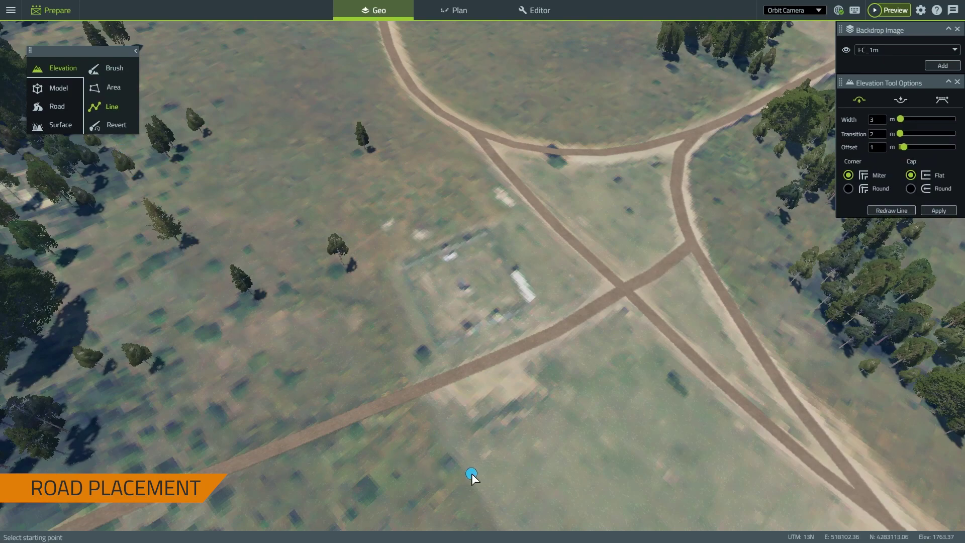
{"action": "scroll", "coordinate": [471, 474], "scroll_direction": "up", "scroll_amount": 3}
{"action": "left_click", "coordinate": [442, 353]}
{"action": "left_click", "coordinate": [468, 402]}
{"action": "left_click", "coordinate": [519, 384]}
{"action": "left_click", "coordinate": [623, 341]}
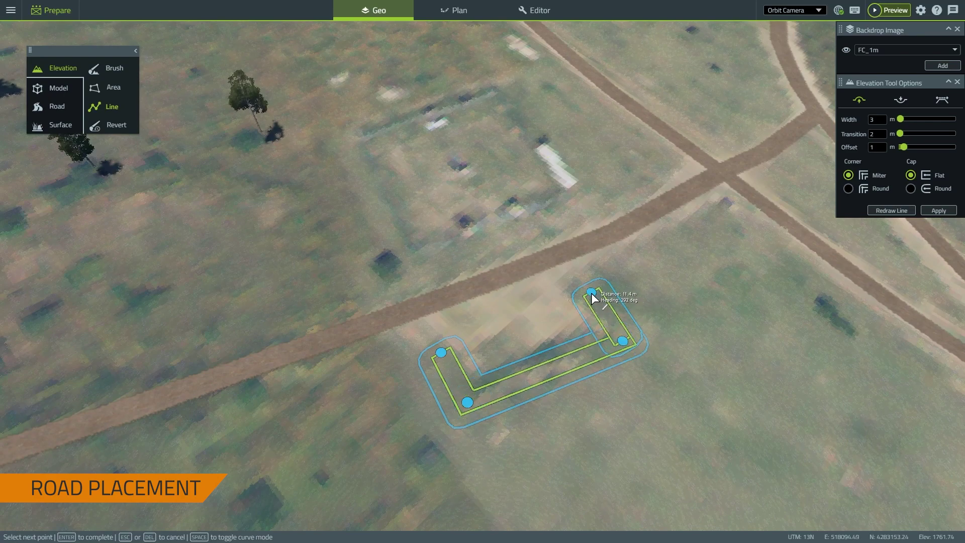
{"action": "key", "text": "Return"}
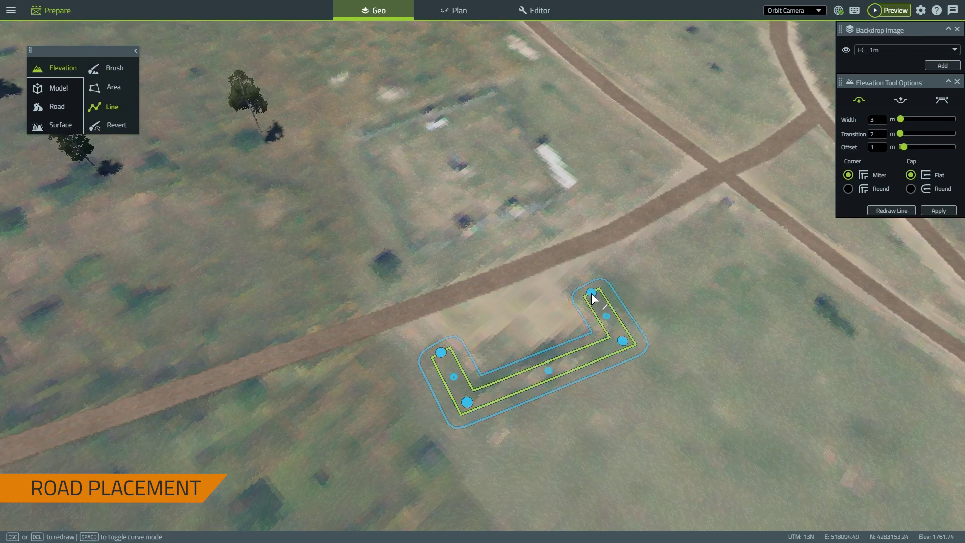
Apply the line with 3 m width, 2 m transition, 1 m offset, and round corners and caps.
{"action": "left_click", "coordinate": [848, 188]}
{"action": "left_click", "coordinate": [917, 190]}
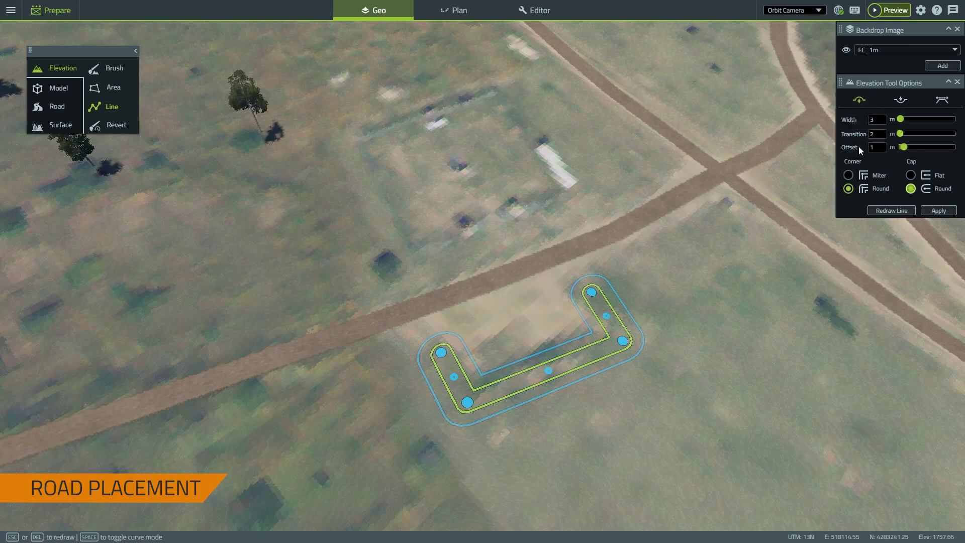
{"action": "middle_click_drag", "start_coordinate": [491, 339], "coordinate": [717, 255]}
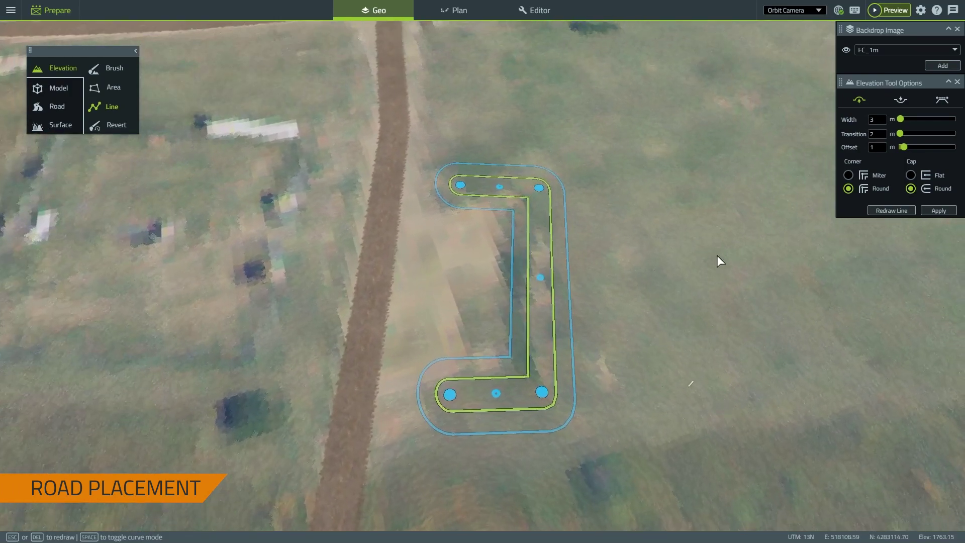
{"action": "left_click", "coordinate": [846, 51]}
{"action": "middle_click_drag", "start_coordinate": [456, 282], "coordinate": [469, 351]}
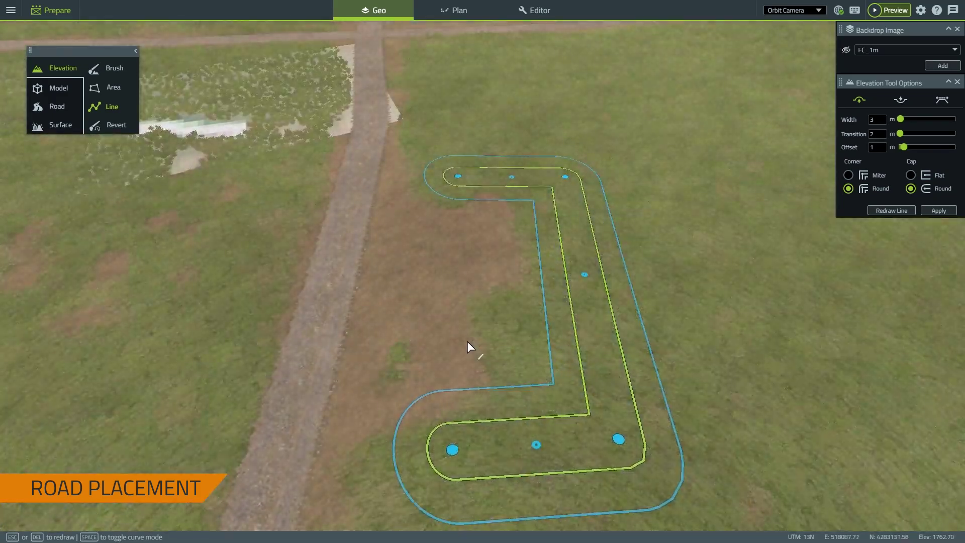
{"action": "left_click", "coordinate": [938, 210]}
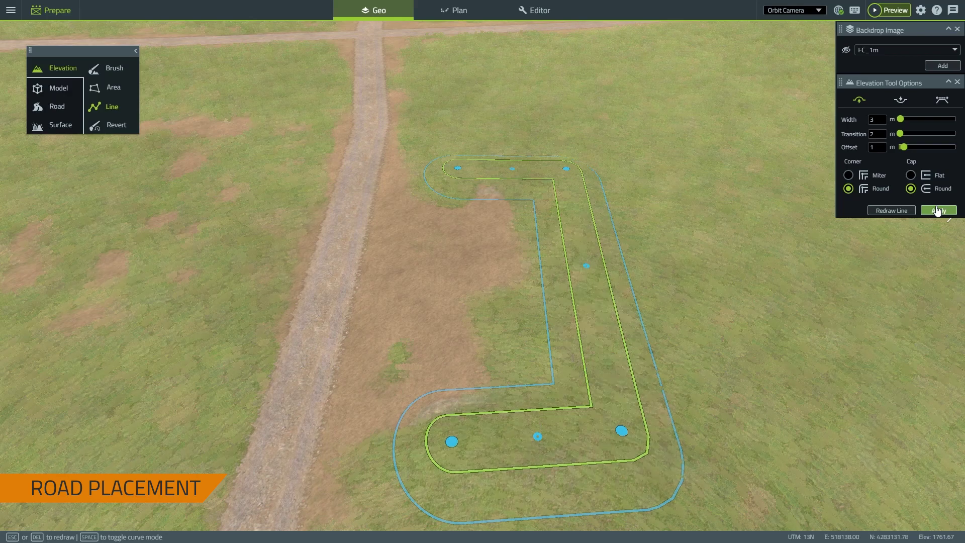
{"action": "middle_click_drag", "start_coordinate": [718, 285], "coordinate": [424, 334]}
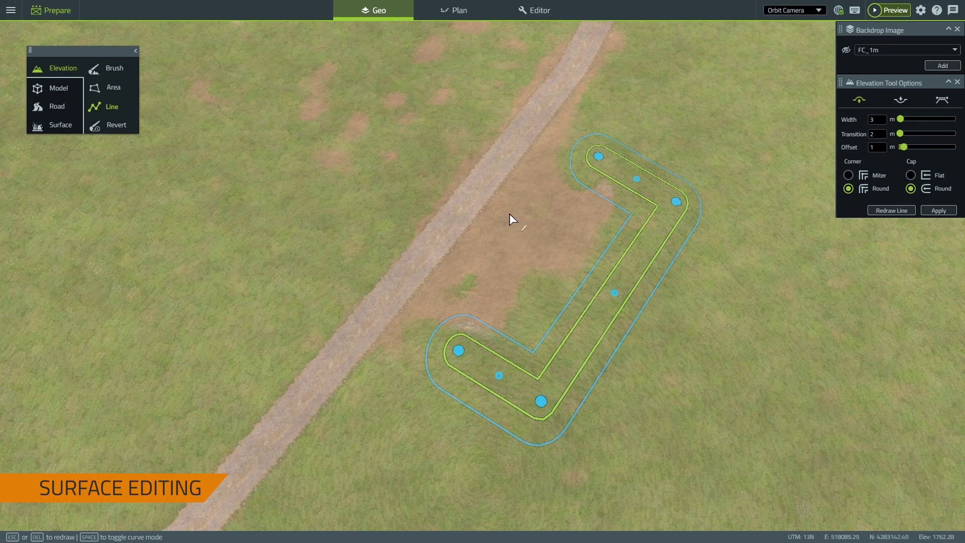
Outline a four-sided surface area beside the dirt road.
{"action": "left_click", "coordinate": [60, 125]}
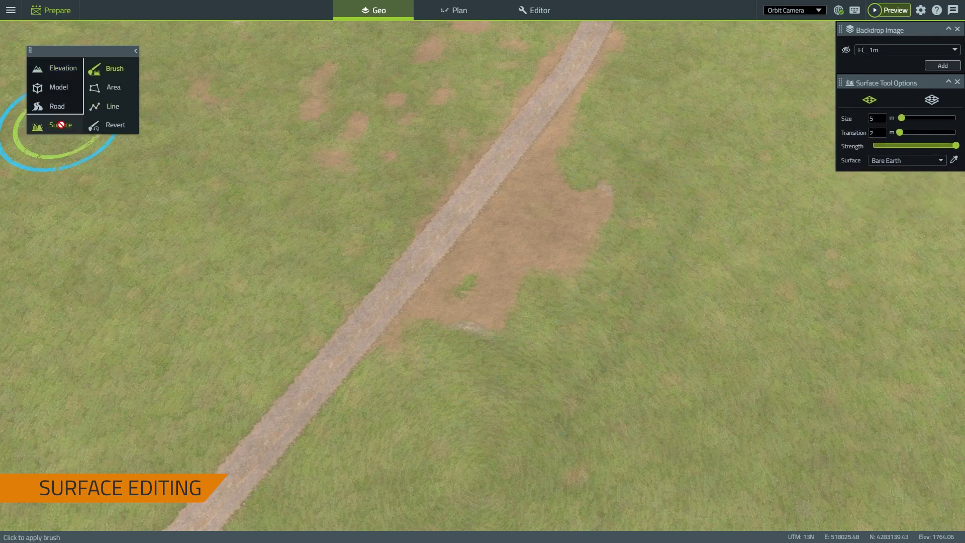
{"action": "left_click", "coordinate": [112, 88]}
{"action": "left_click", "coordinate": [403, 313]}
{"action": "left_click", "coordinate": [571, 391]}
{"action": "left_click", "coordinate": [672, 204]}
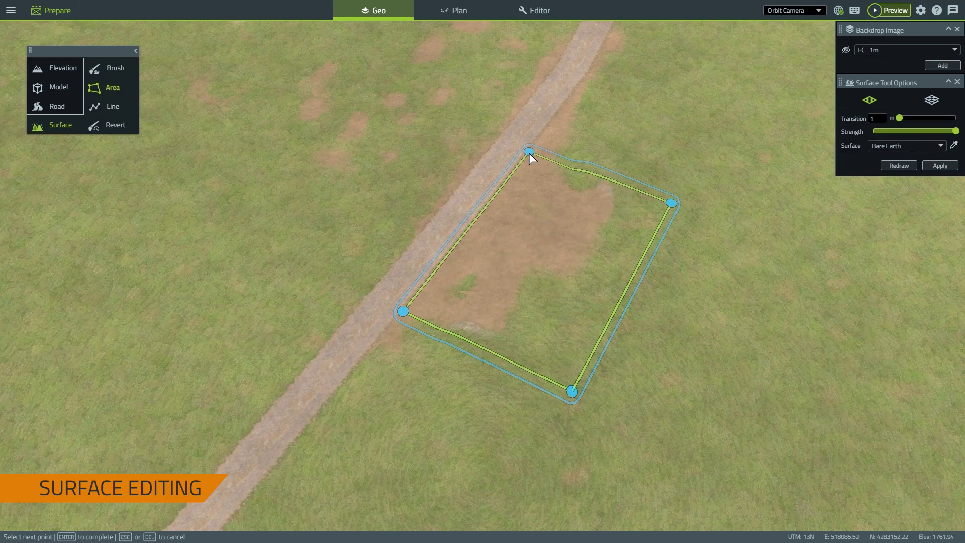
{"action": "key", "text": "Return"}
{"action": "left_click", "coordinate": [531, 146]}
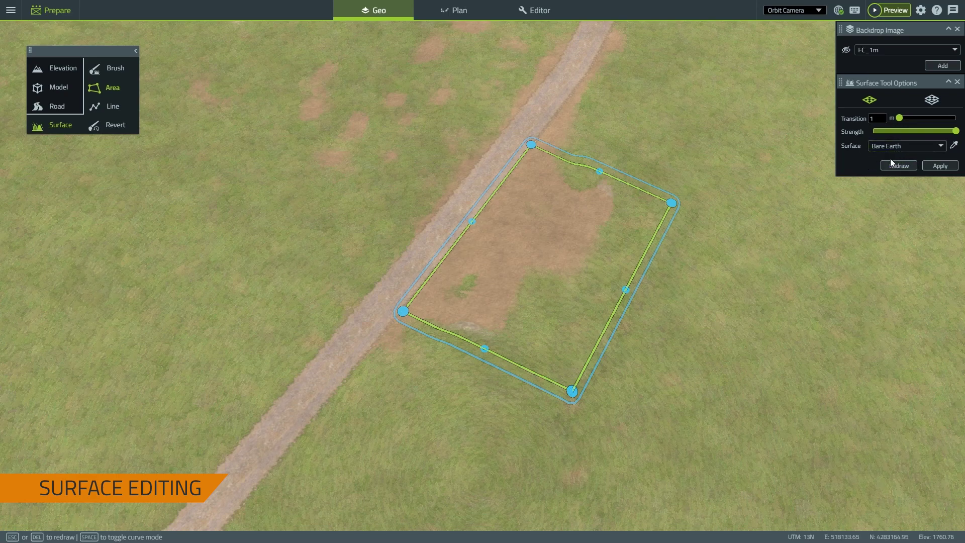
Sample Barren Area from the terrain and paint it into the outlined area.
{"action": "left_click", "coordinate": [954, 147]}
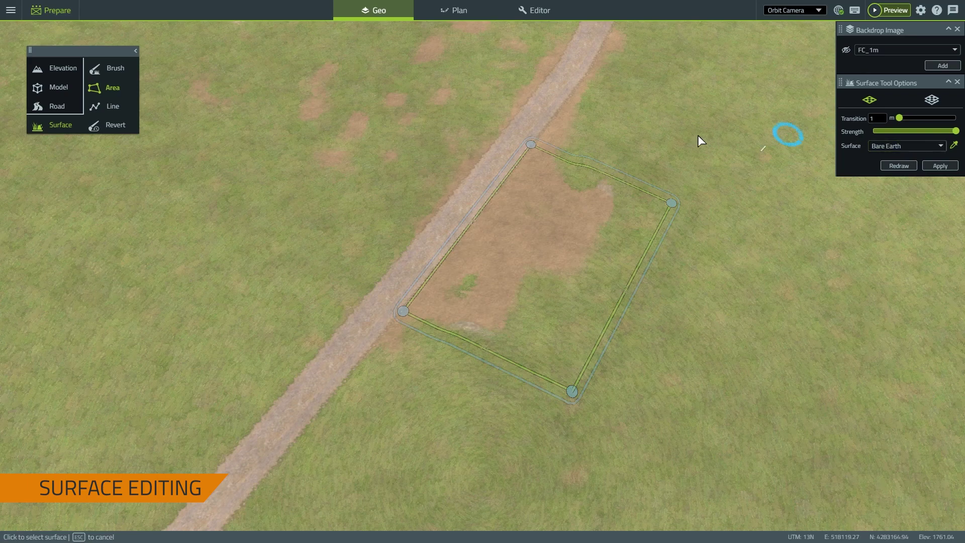
{"action": "left_click", "coordinate": [558, 133]}
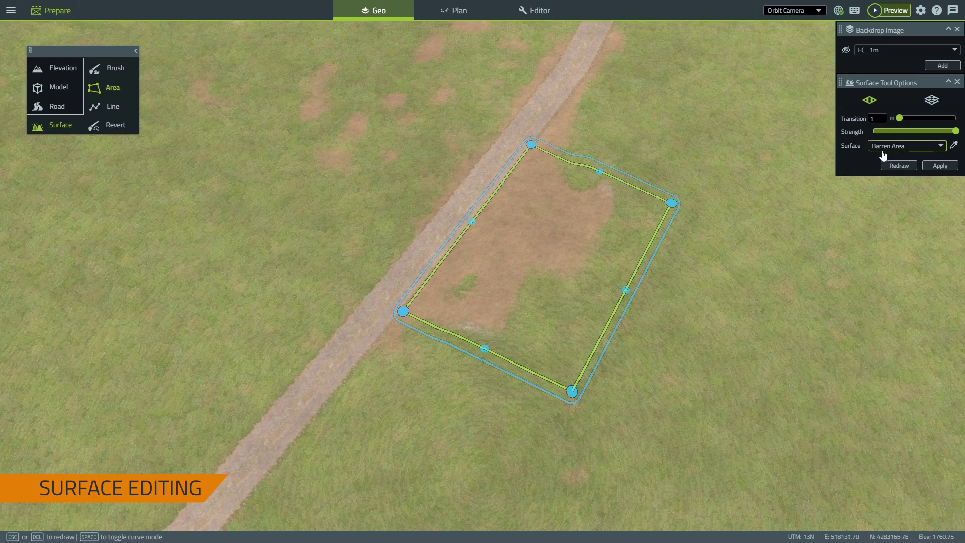
{"action": "left_click", "coordinate": [943, 169]}
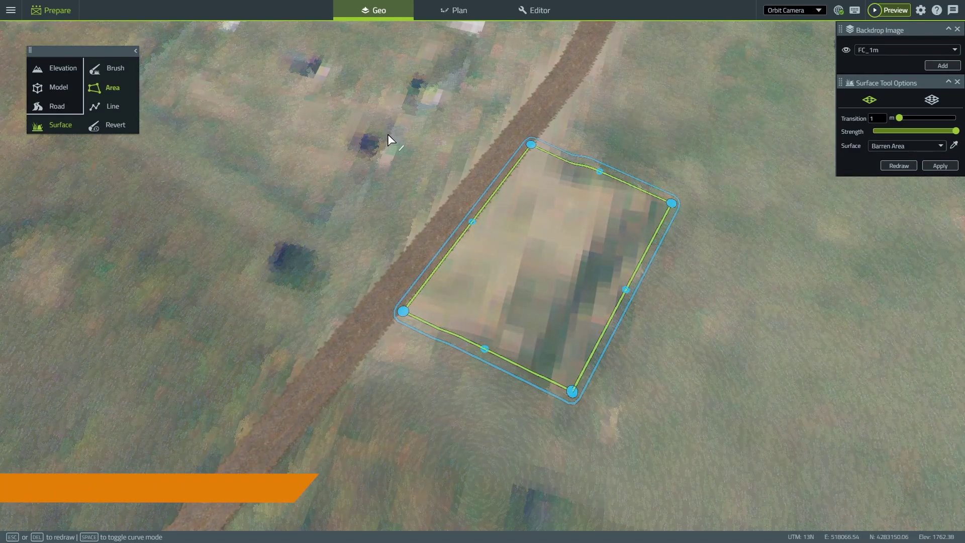
{"action": "scroll", "coordinate": [391, 122], "scroll_direction": "down", "scroll_amount": 3}
{"action": "middle_click_drag", "start_coordinate": [393, 110], "coordinate": [444, 264]}
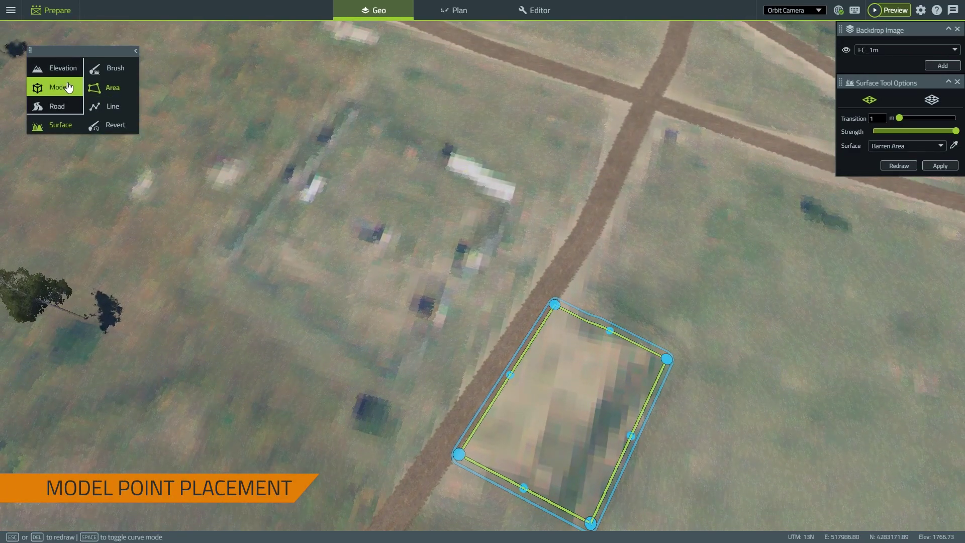
Search the Model Library for 'contain' and pick the 40ft White container.
{"action": "left_click", "coordinate": [67, 87]}
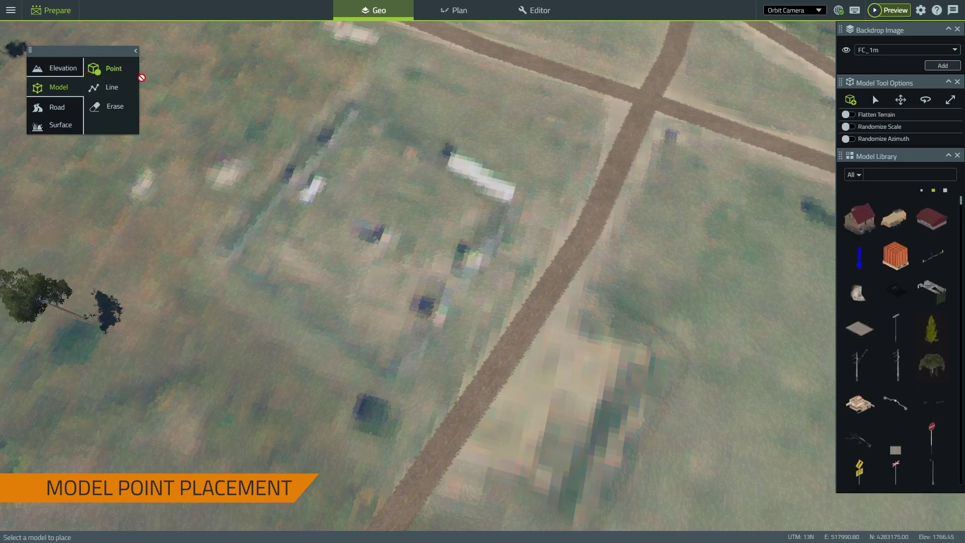
{"action": "left_click", "coordinate": [899, 175]}
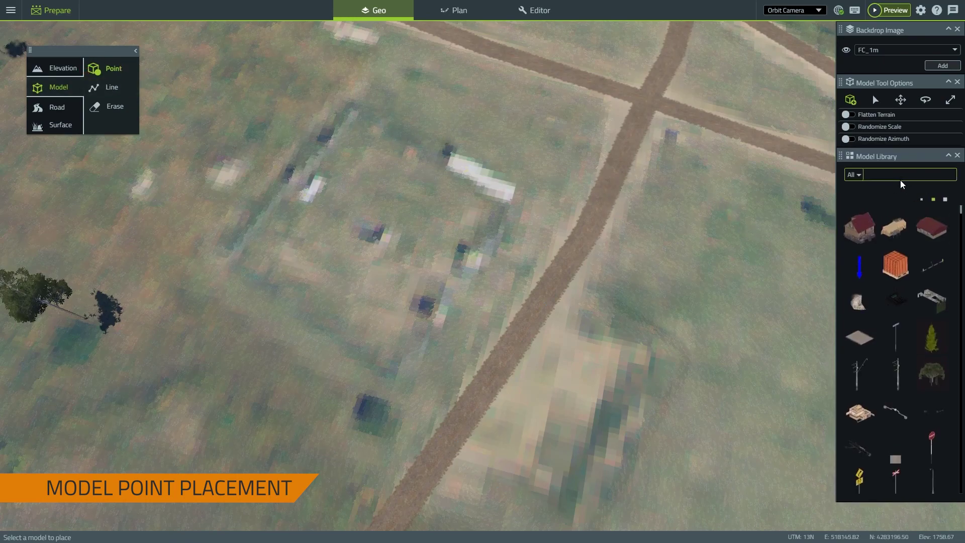
{"action": "type", "text": "contain"}
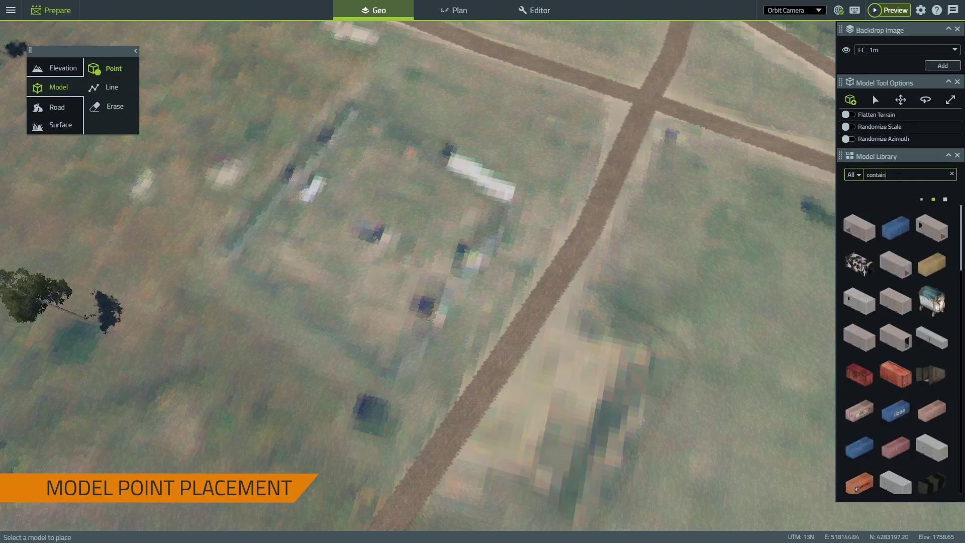
{"action": "left_click", "coordinate": [930, 344]}
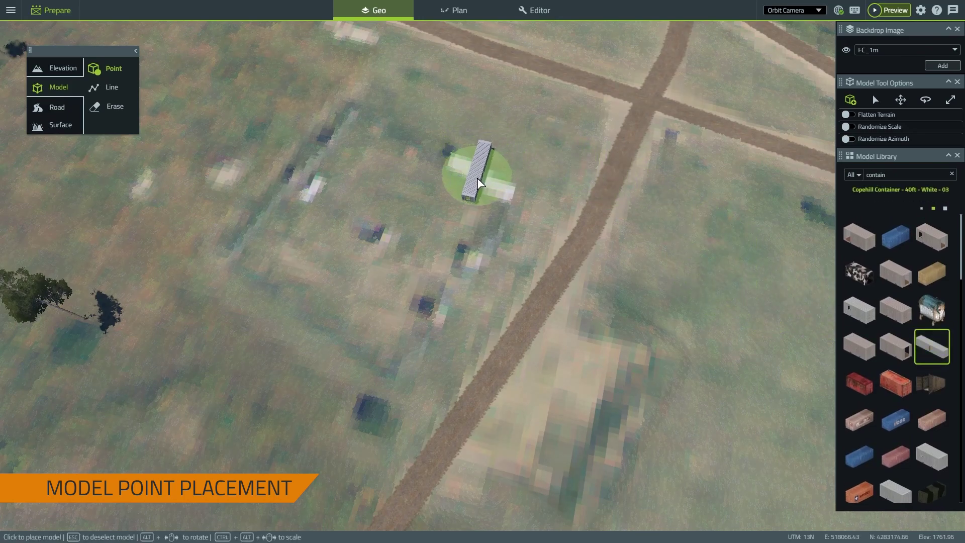
Place the container on a WNW-ESE heading with Flatten Terrain enabled.
{"action": "mouse_move", "coordinate": [479, 191]}
{"action": "left_mouse_down", "text": "alt"}
{"action": "mouse_move", "coordinate": [520, 190]}
{"action": "mouse_move", "coordinate": [479, 182]}
{"action": "left_mouse_up", "text": "alt"}
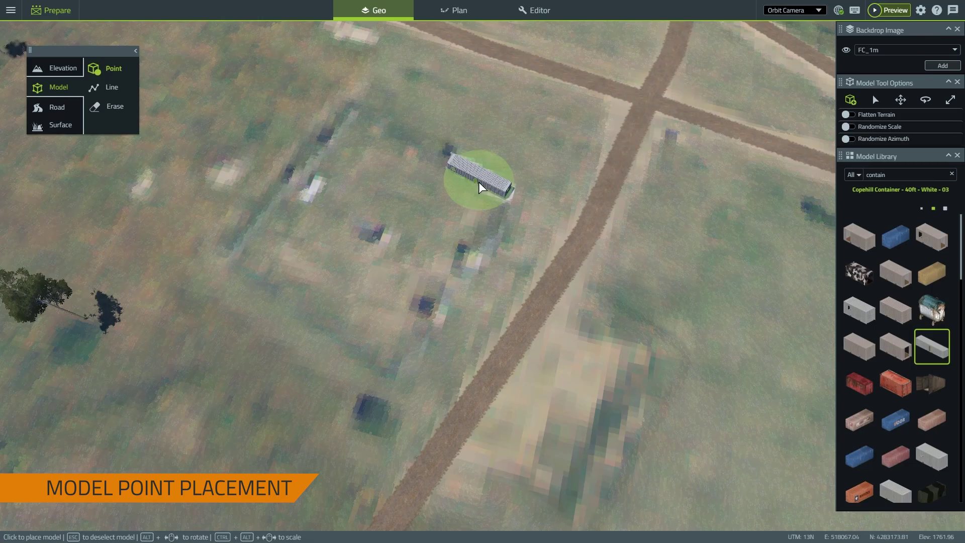
{"action": "left_click", "coordinate": [854, 115]}
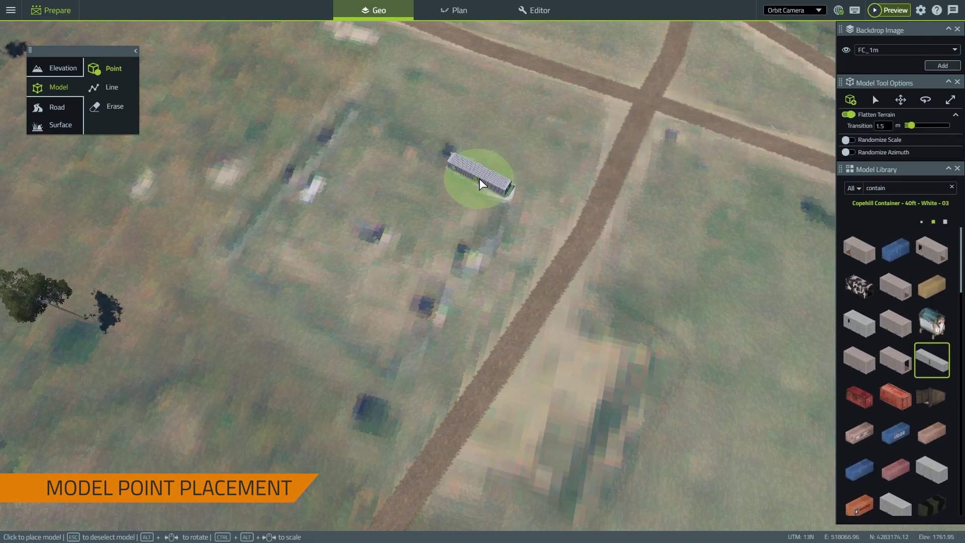
{"action": "left_click", "coordinate": [480, 184]}
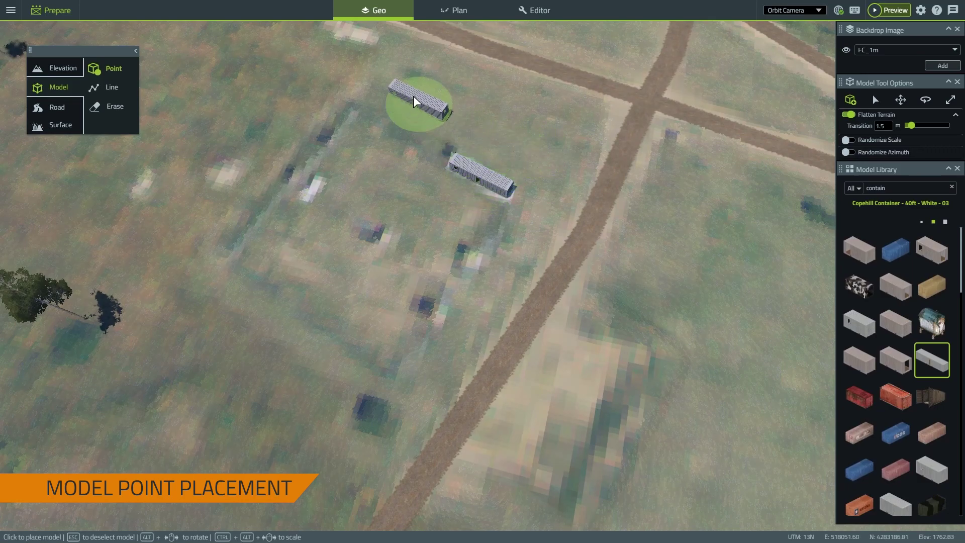
{"action": "key", "text": "w"}
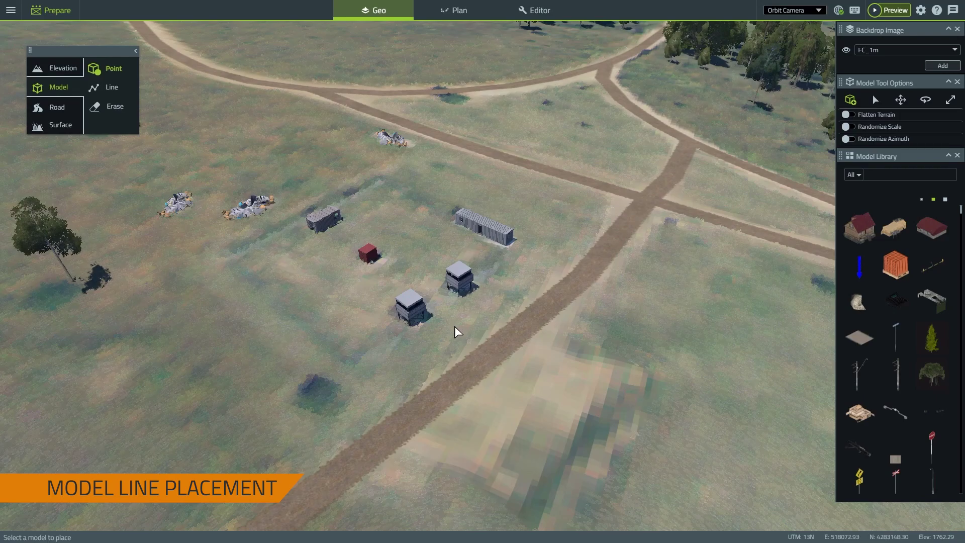
Draw a Green Chainlink Fence line around the compound corners, re-placing one misplaced corner.
{"action": "left_click", "coordinate": [107, 87]}
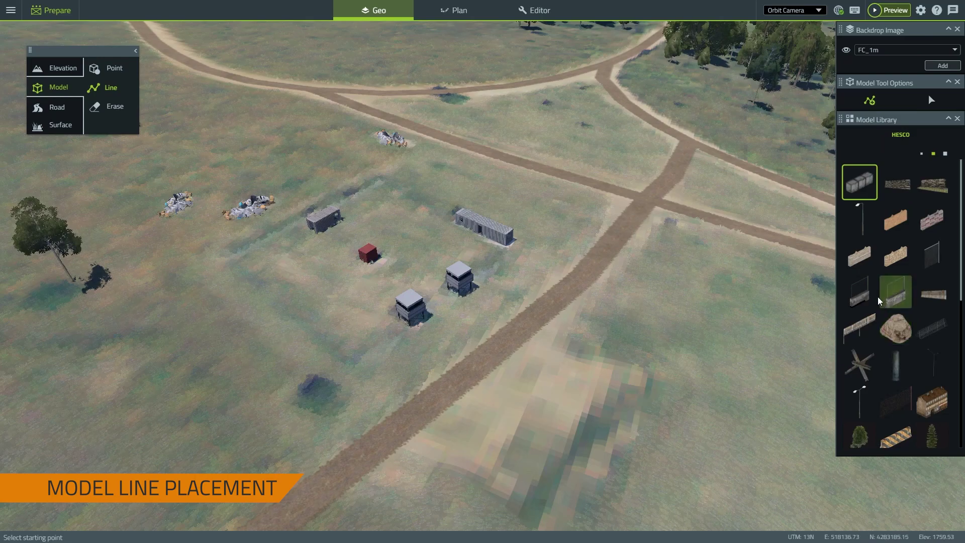
{"action": "left_click", "coordinate": [862, 299]}
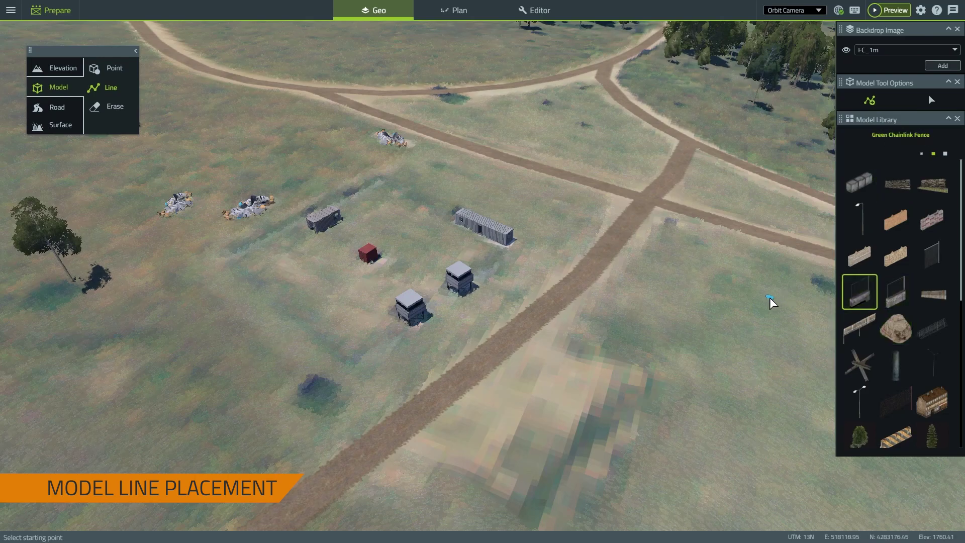
{"action": "scroll", "coordinate": [420, 351], "scroll_direction": "up", "scroll_amount": 3}
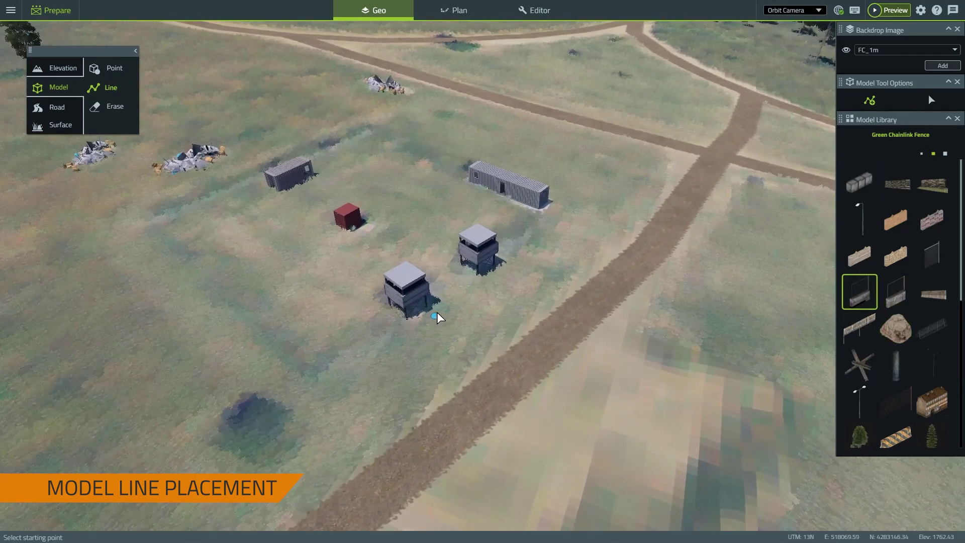
{"action": "left_click", "coordinate": [436, 307]}
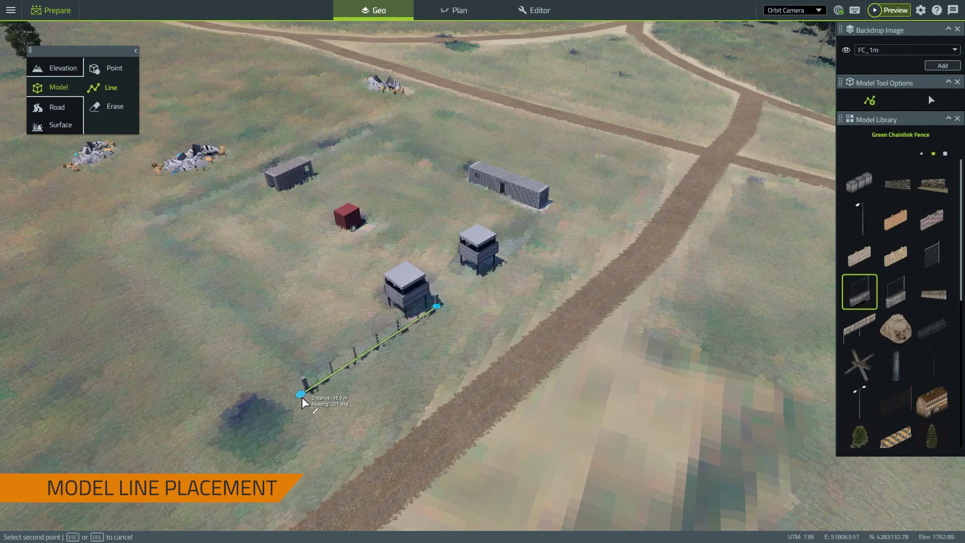
{"action": "left_click", "coordinate": [306, 391]}
{"action": "left_click", "coordinate": [145, 226]}
{"action": "left_click", "coordinate": [364, 133]}
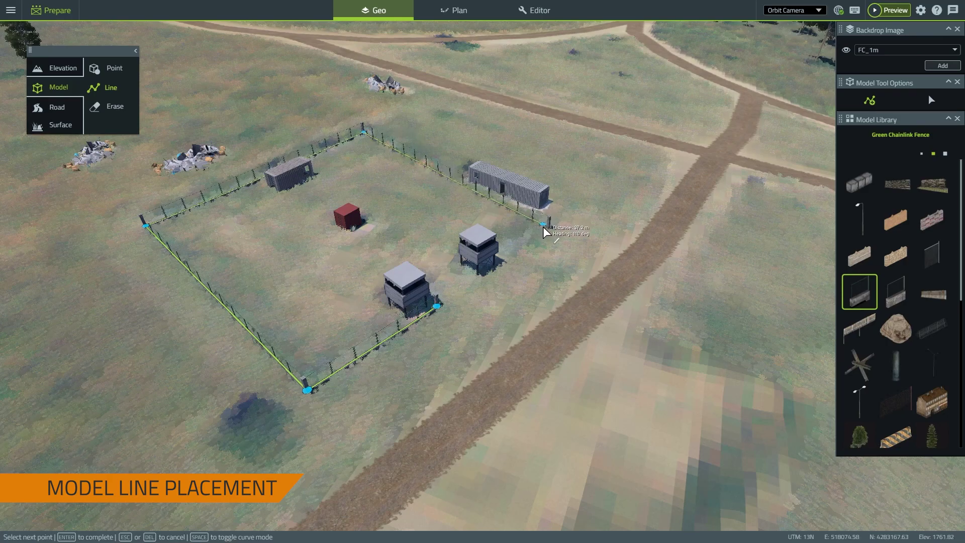
{"action": "left_click", "coordinate": [548, 226]}
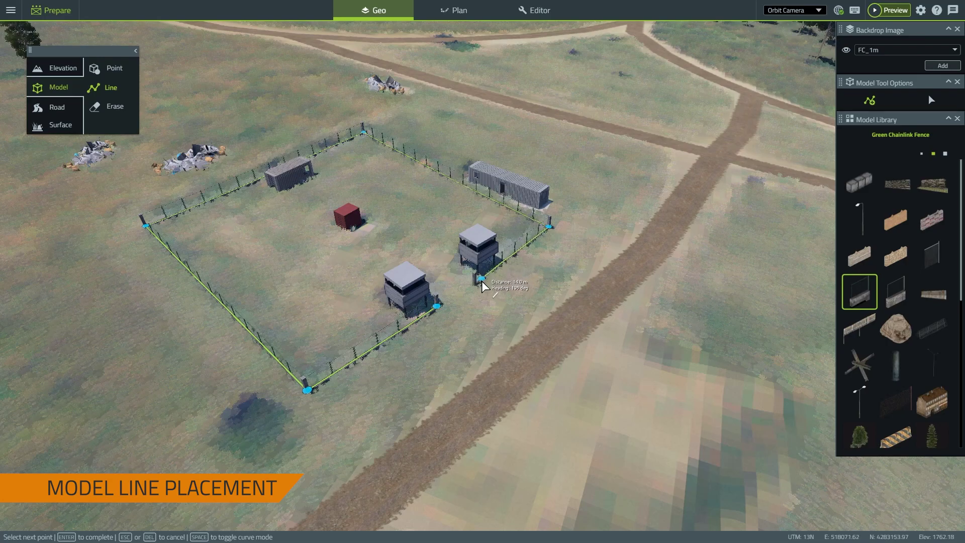
{"action": "key", "text": "ctrl+z"}
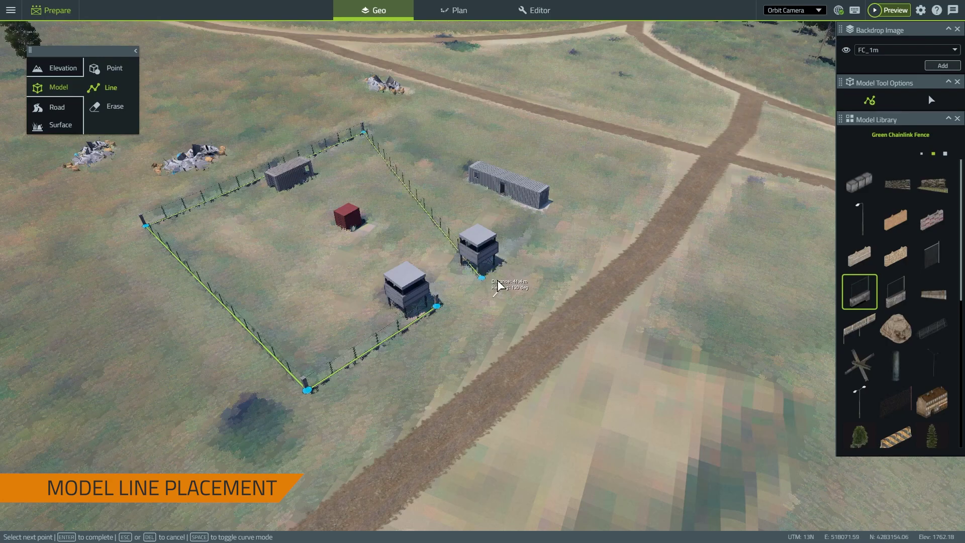
{"action": "left_click", "coordinate": [565, 235]}
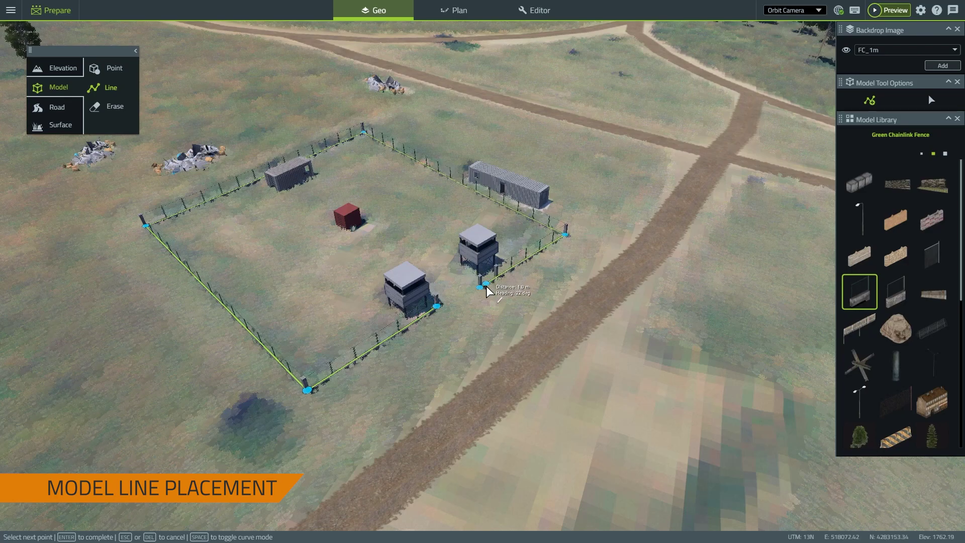
{"action": "key", "text": "Return"}
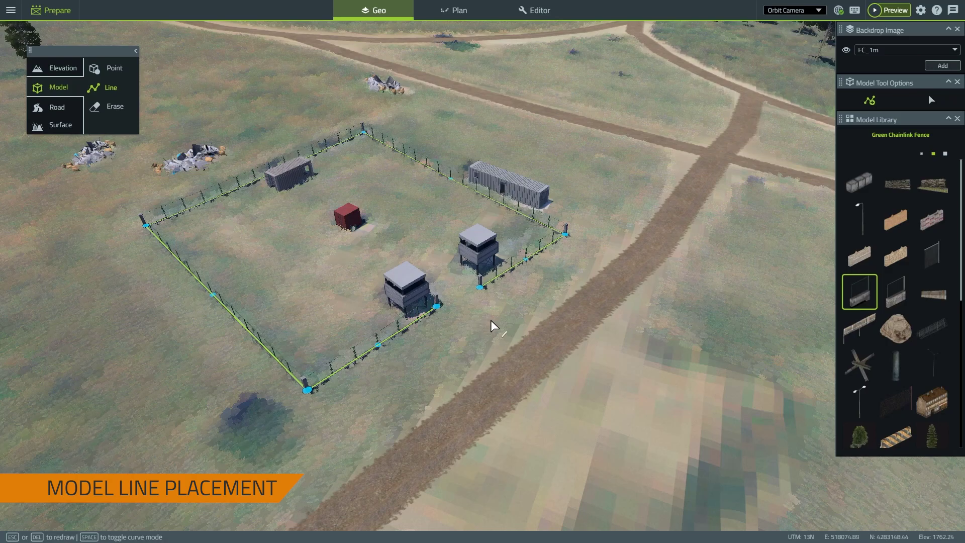
Zoom out over the compound and turn off the FC_1m backdrop layer.
{"action": "scroll", "coordinate": [459, 319], "scroll_direction": "down", "scroll_amount": 5}
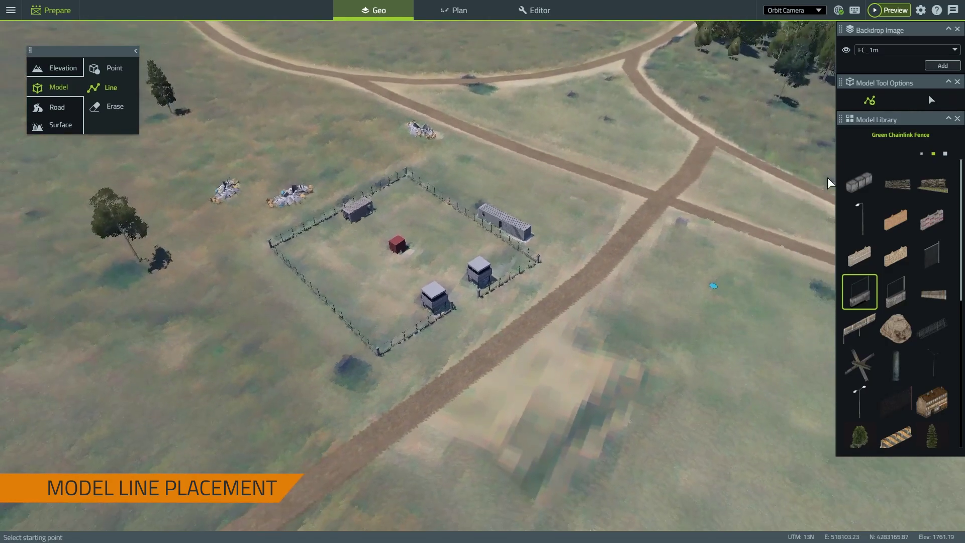
{"action": "left_click", "coordinate": [846, 50]}
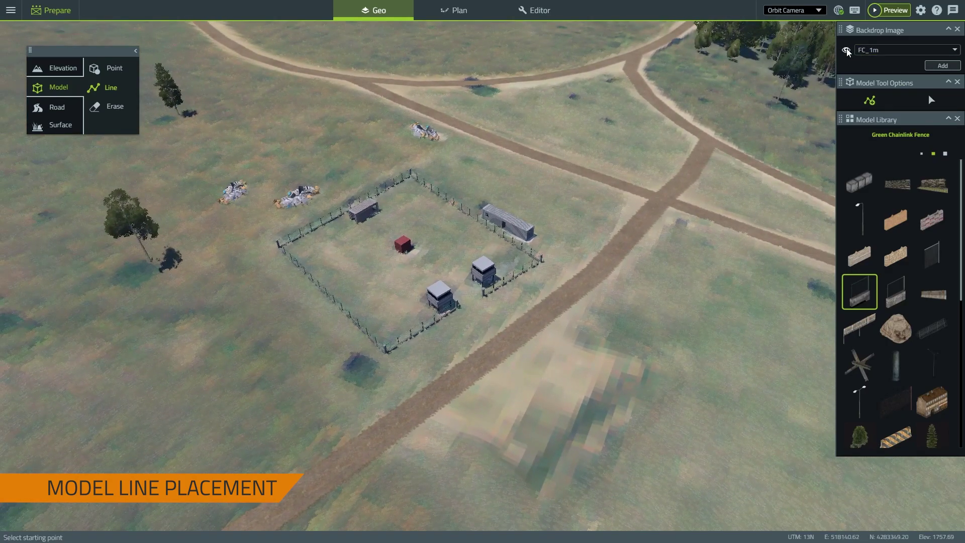